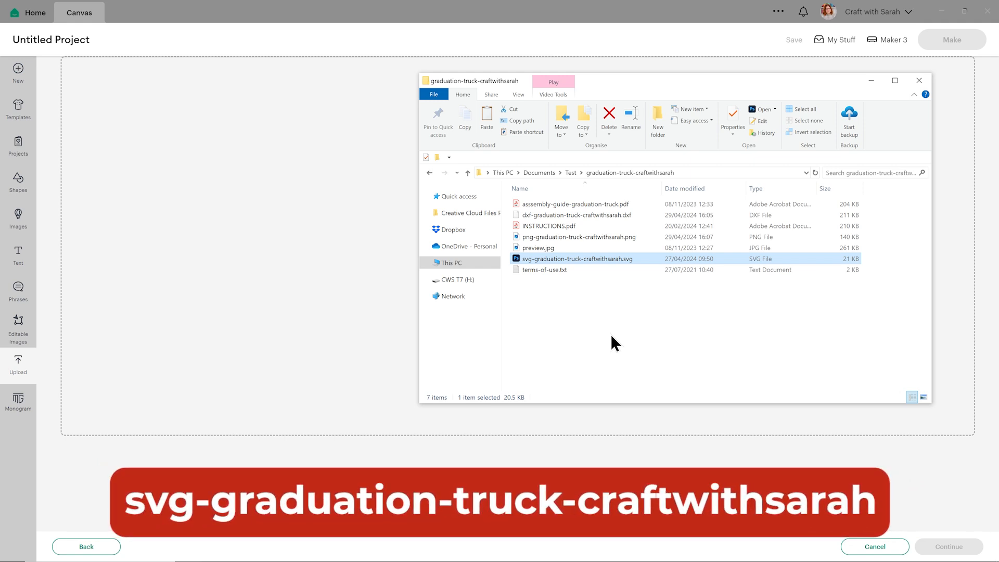
- Upload svg-graduation-truck-craftwithsarah.svg as a cut image, add it to the canvas, and shift it slightly to the right
{"action": "left_click_drag", "start_coordinate": [599, 259], "coordinate": [323, 284]}
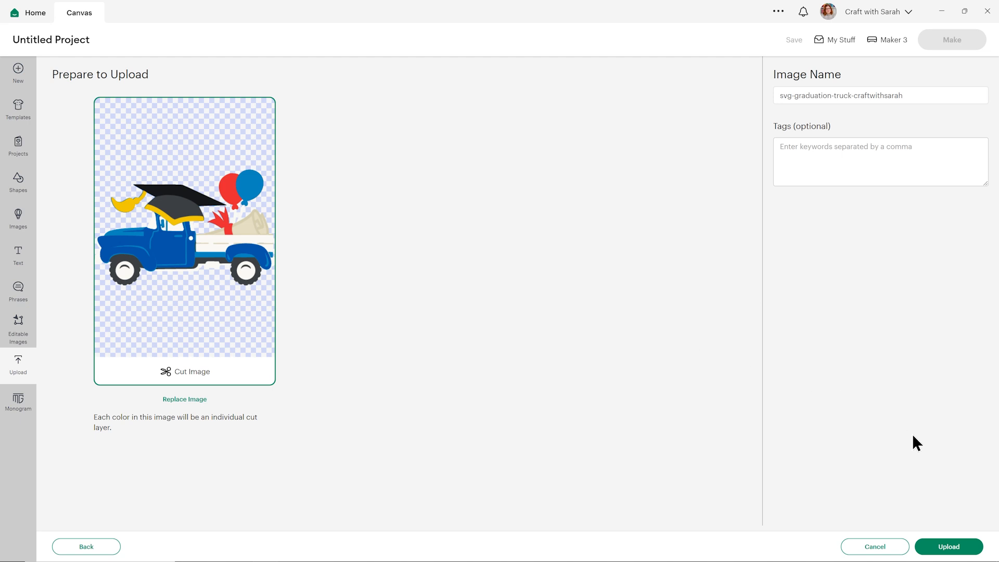
{"action": "left_click", "coordinate": [934, 548]}
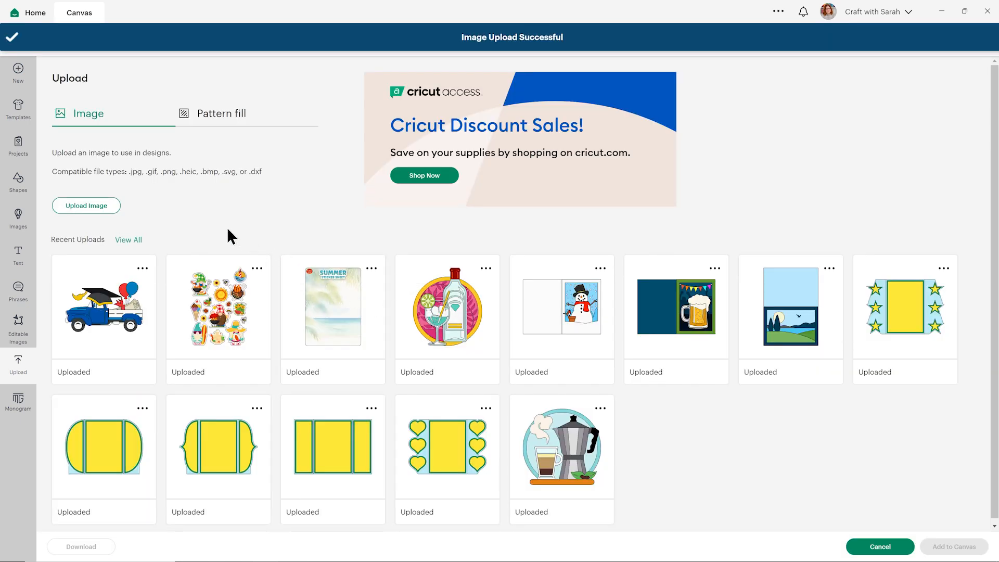
{"action": "left_click", "coordinate": [107, 294]}
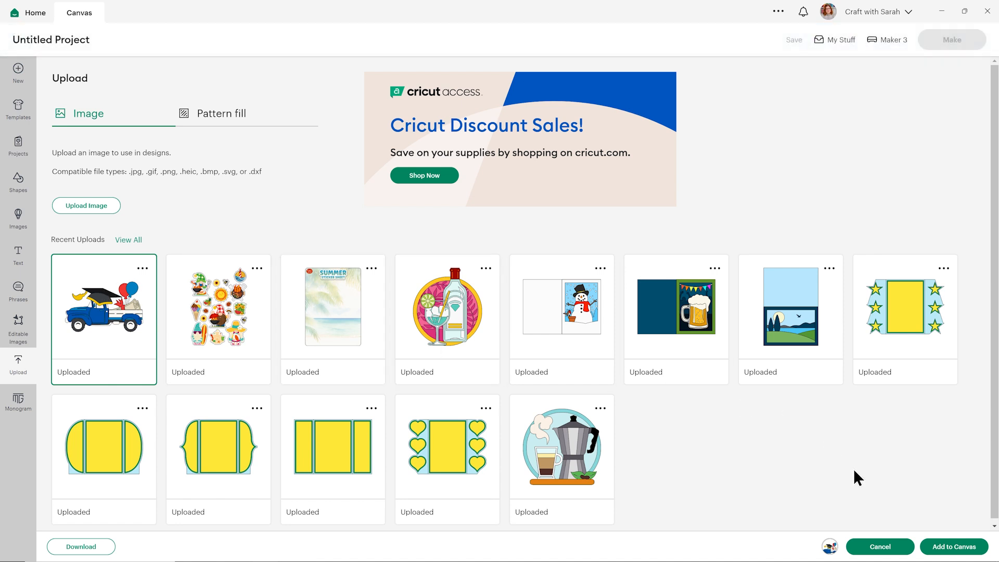
{"action": "left_click", "coordinate": [941, 546]}
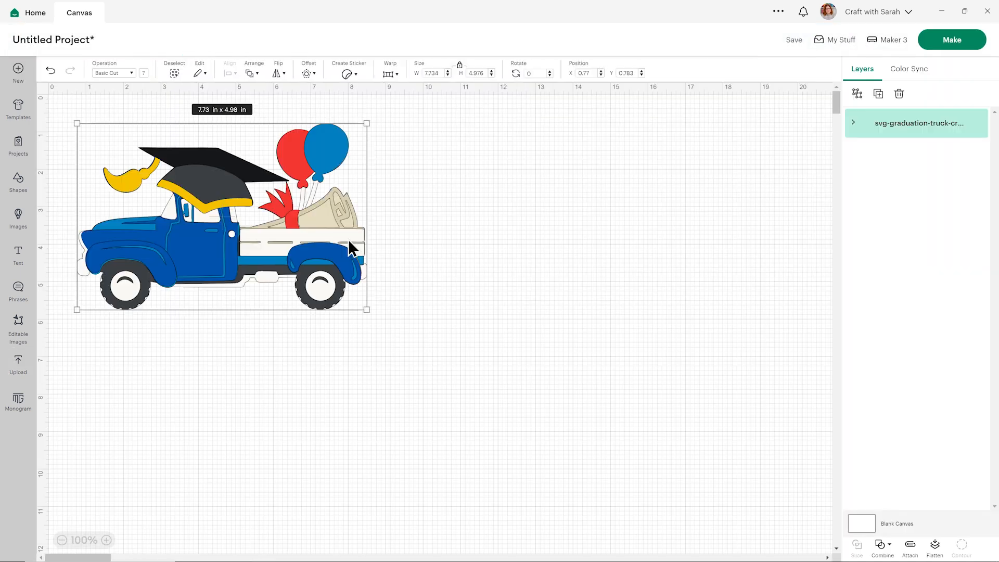
{"action": "left_click_drag", "start_coordinate": [312, 226], "coordinate": [348, 227]}
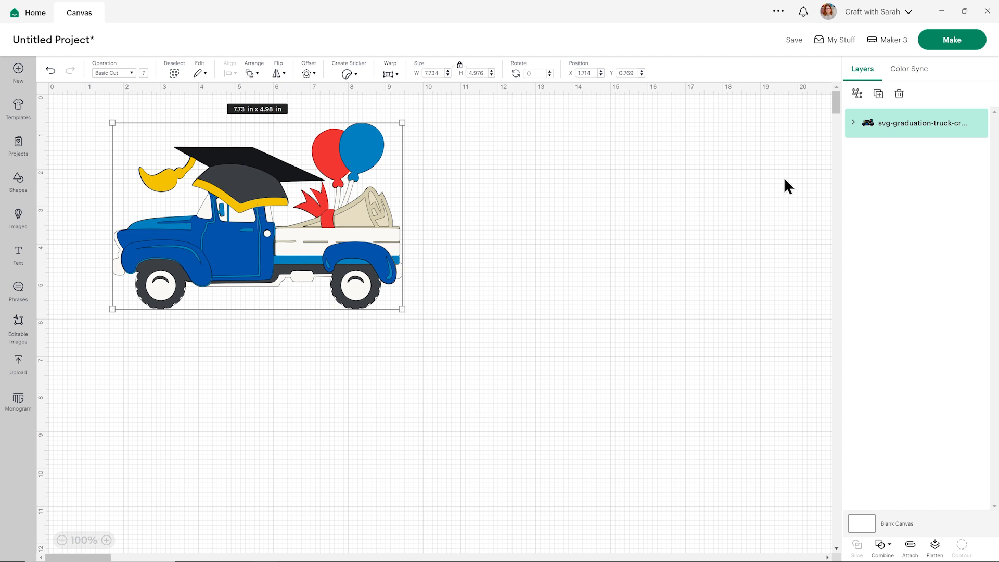
- Expand the truck design's layer group to review its layers, and set the whole design's width to 9.5 in
{"action": "left_click", "coordinate": [854, 124]}
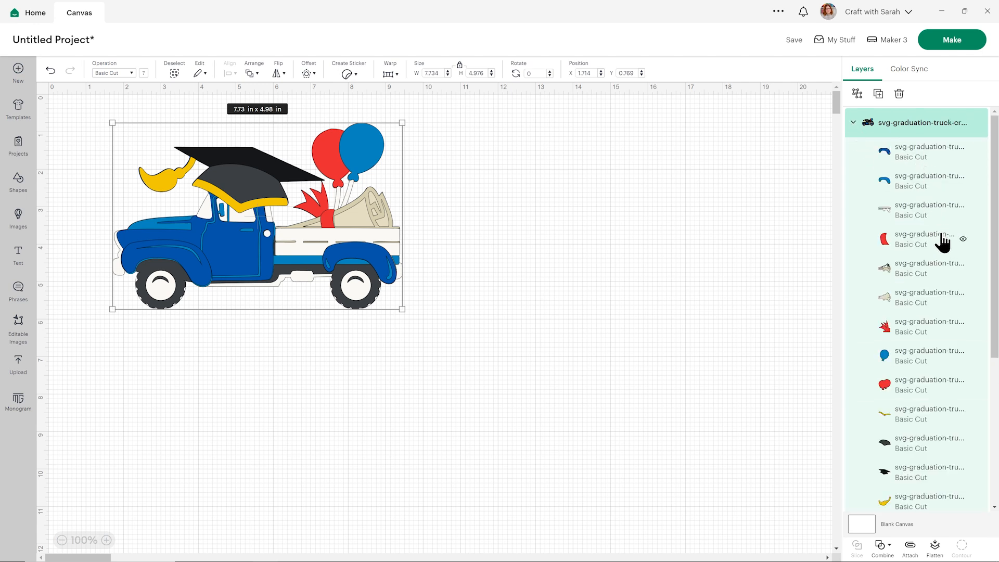
{"action": "scroll", "coordinate": [943, 242], "scroll_direction": "down", "scroll_amount": 3}
{"action": "scroll", "coordinate": [943, 242], "scroll_direction": "up", "scroll_amount": 3}
{"action": "left_click", "coordinate": [726, 228]}
{"action": "left_click", "coordinate": [383, 224]}
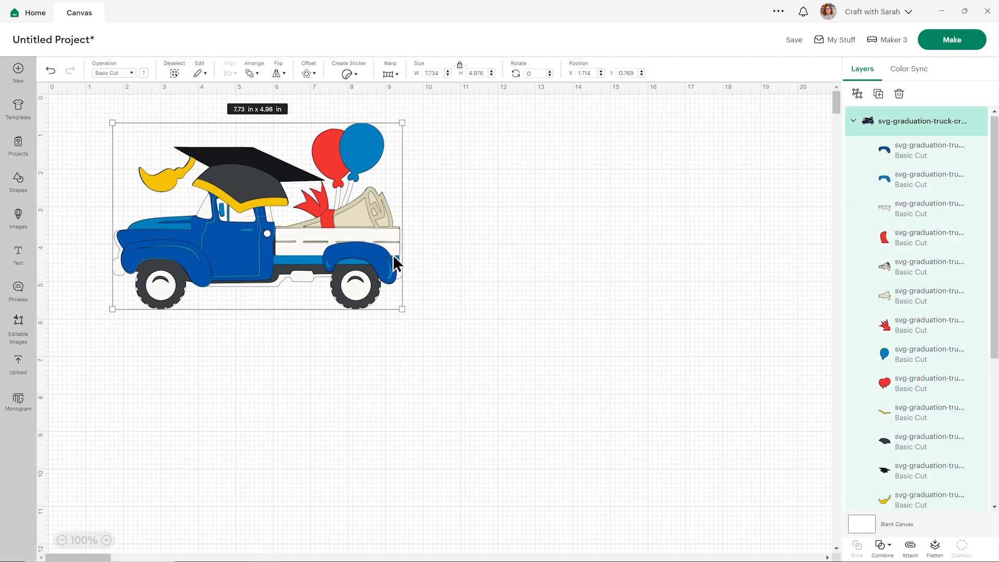
{"action": "left_click_drag", "start_coordinate": [367, 245], "coordinate": [378, 246]}
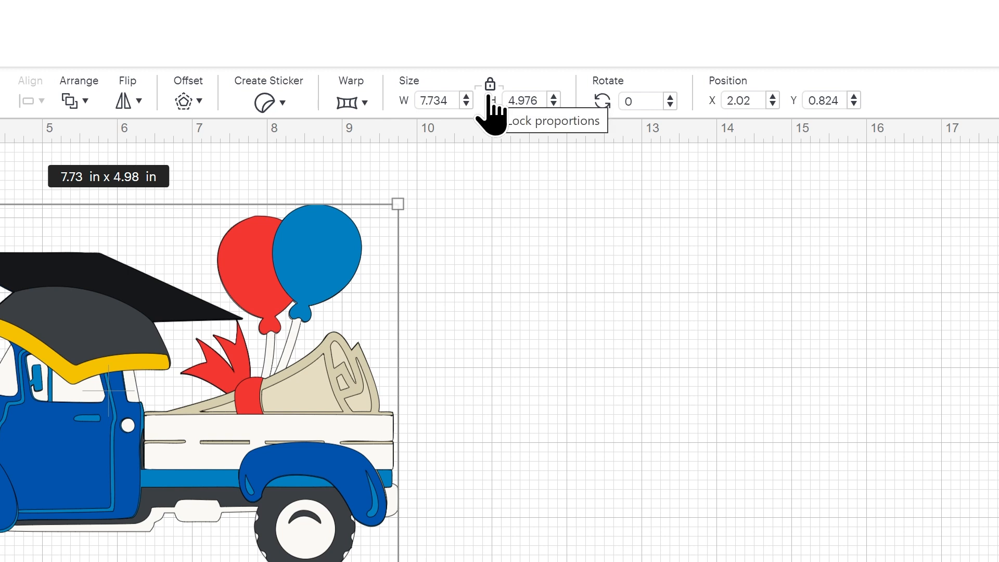
{"action": "left_click_drag", "start_coordinate": [448, 100], "coordinate": [420, 101]}
{"action": "type", "text": "9.5"}
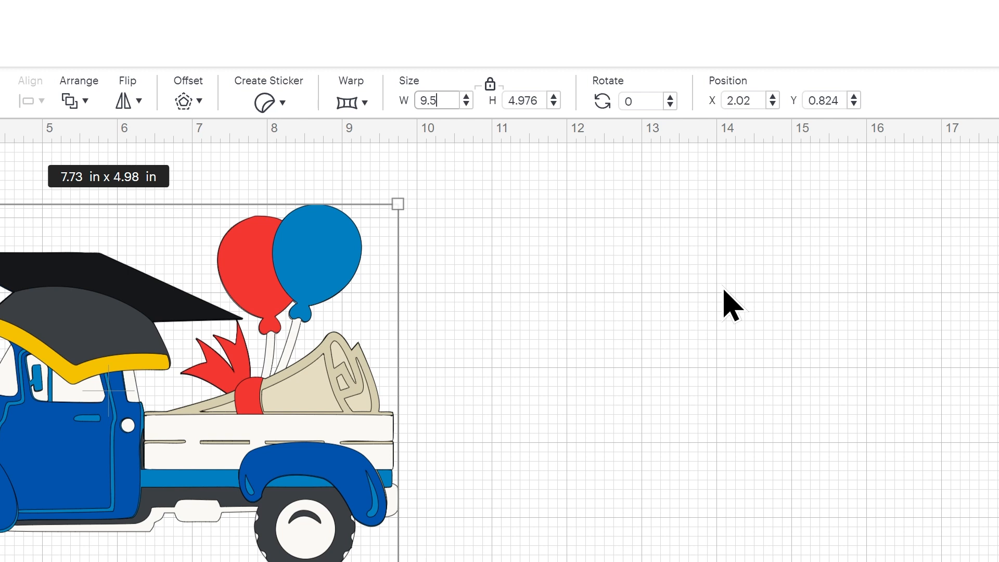
{"action": "key", "text": "Return"}
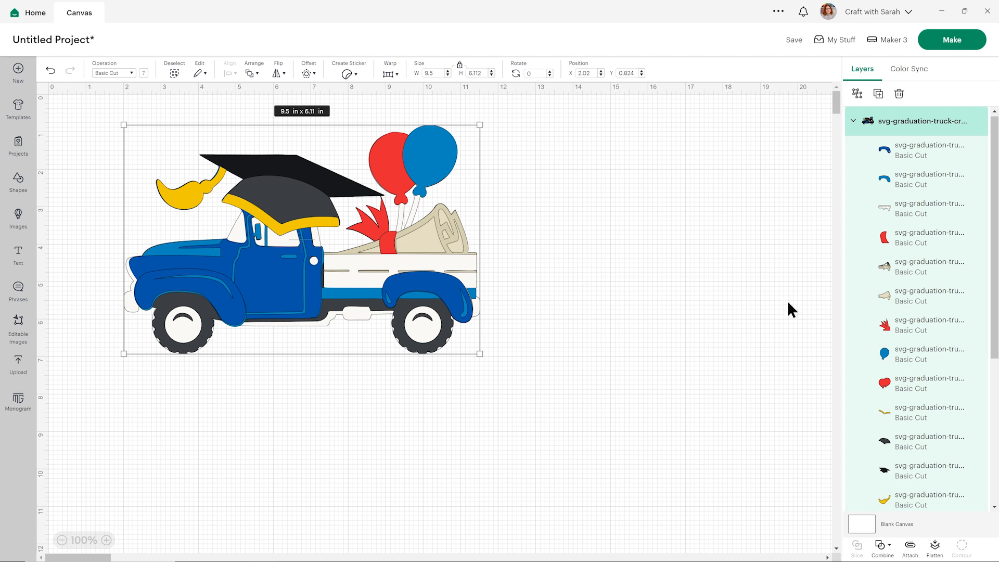
- Recolour the truck's light blue accent layer medium green (#4DAF50) and its dark blue body layer dark green (#1D5E21)
{"action": "scroll", "coordinate": [943, 335], "scroll_direction": "down", "scroll_amount": 5}
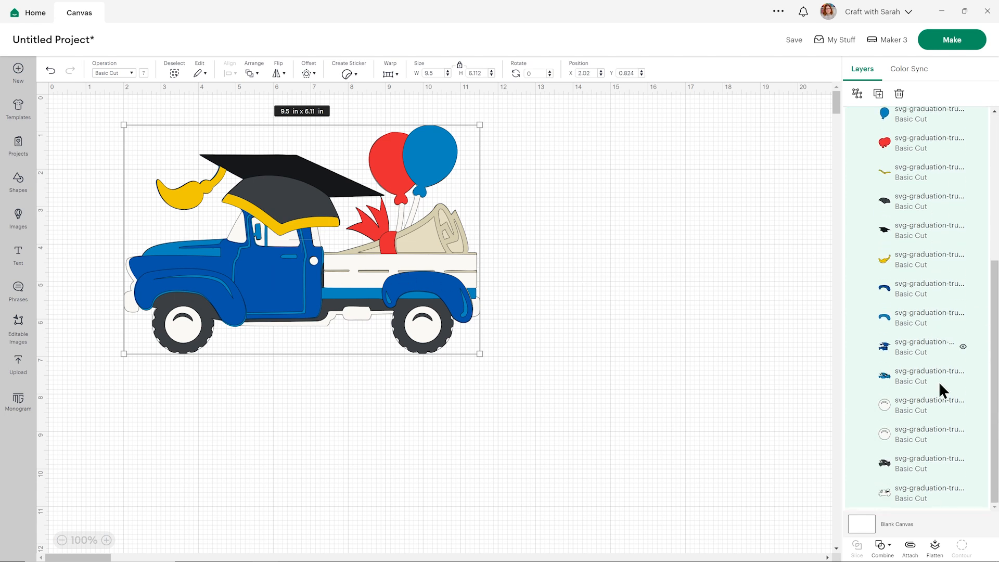
{"action": "left_click", "coordinate": [902, 387]}
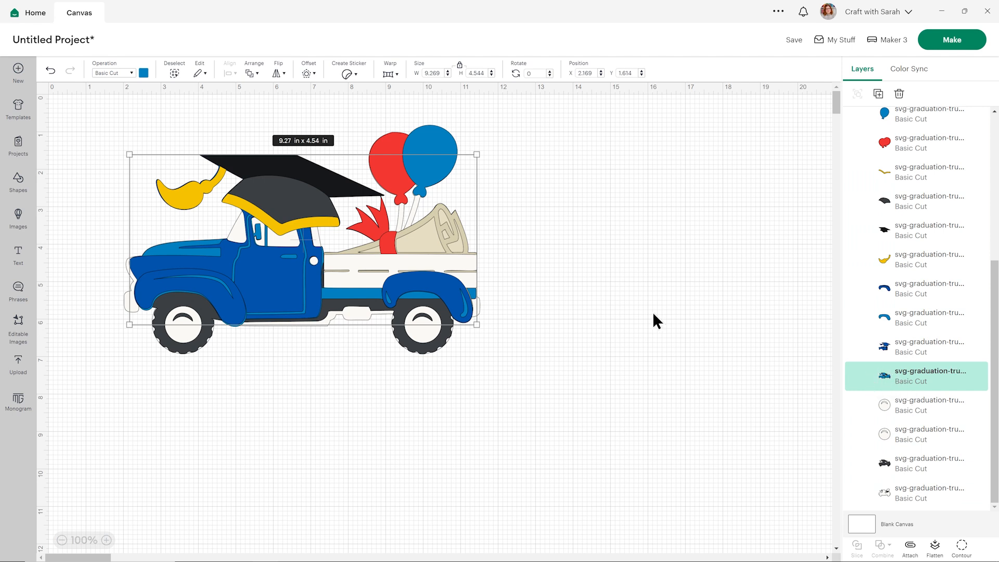
{"action": "left_click", "coordinate": [143, 74]}
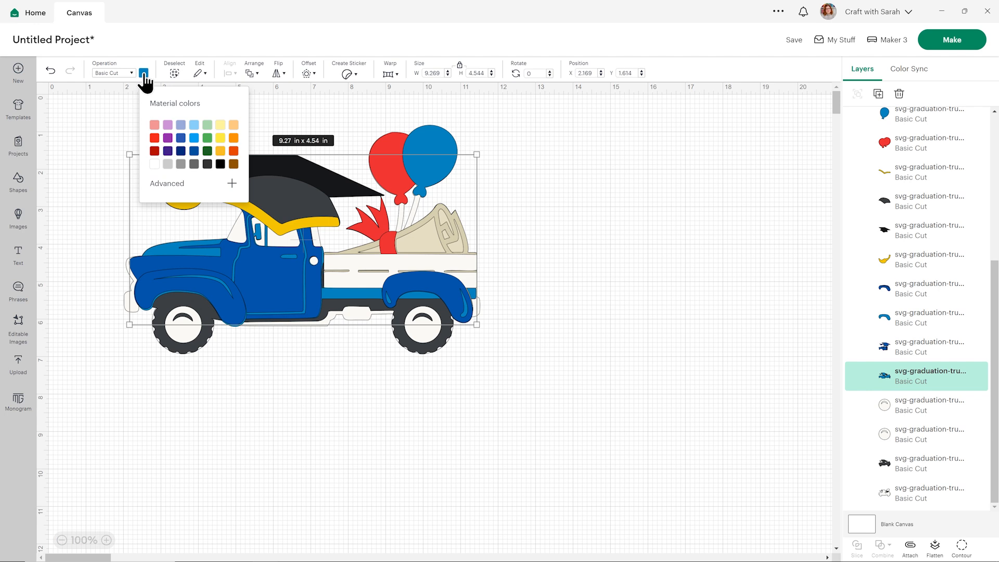
{"action": "left_click", "coordinate": [207, 138]}
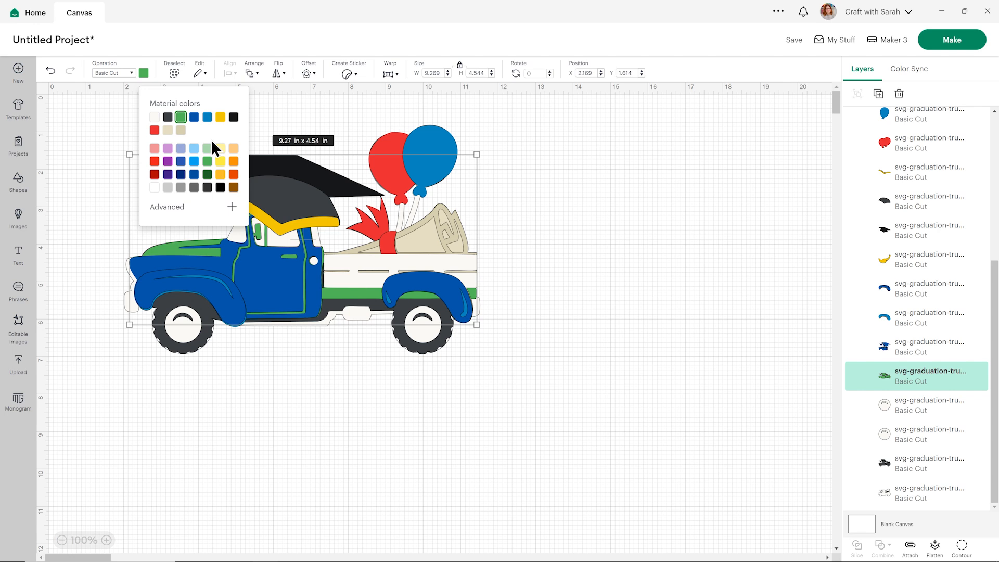
{"action": "left_click", "coordinate": [915, 354]}
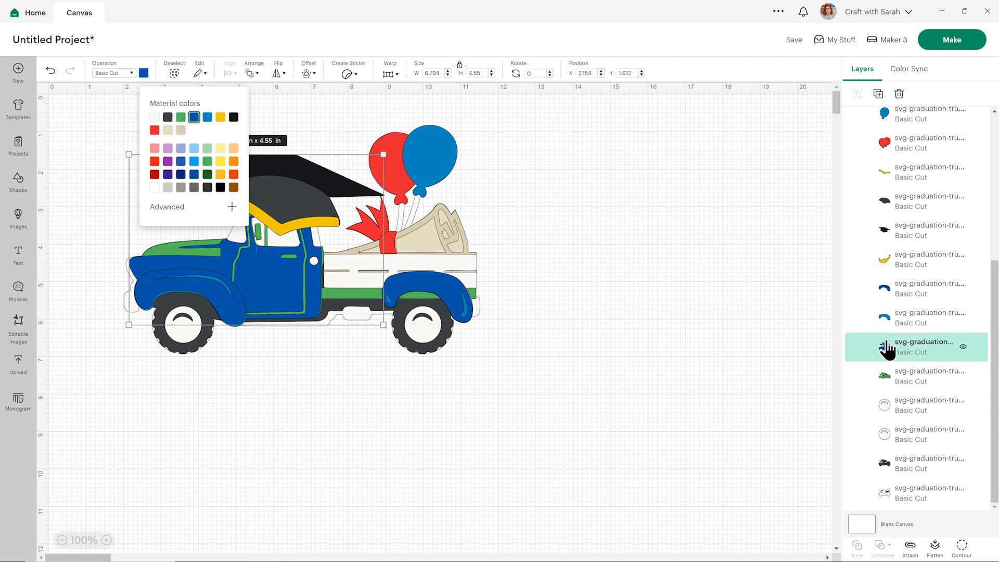
{"action": "left_click", "coordinate": [207, 175]}
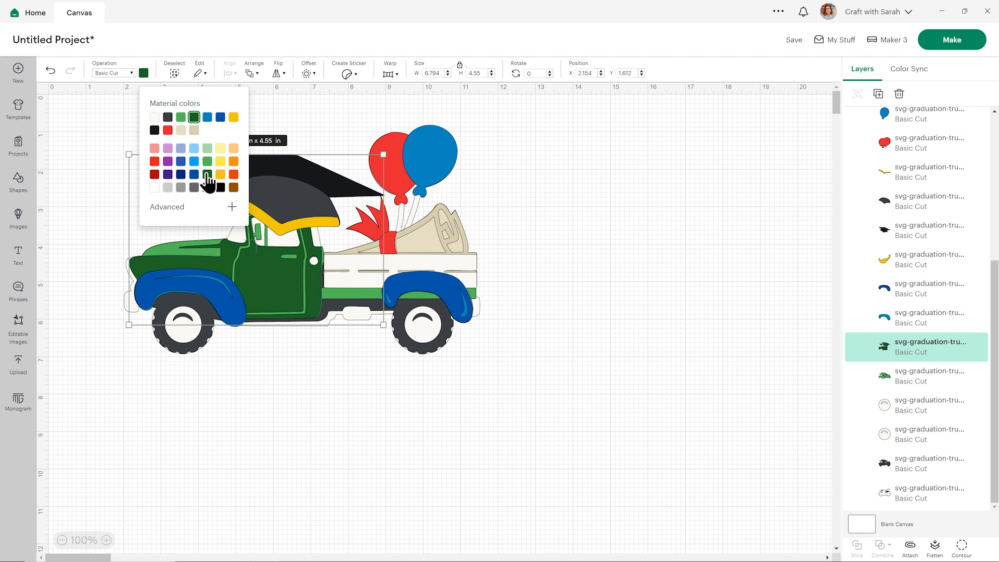
{"action": "left_click", "coordinate": [553, 274]}
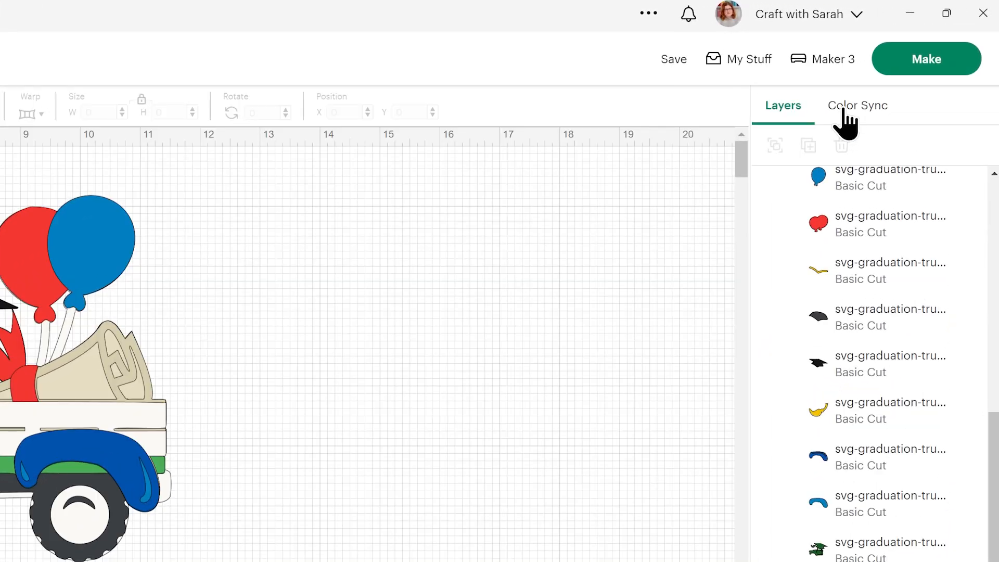
- Use Color Sync to merge the #024AAC layers into dark green #1D5E21 and the #007BC1 layers into green #4DAF50
{"action": "left_click", "coordinate": [844, 108]}
{"action": "left_click", "coordinate": [769, 190]}
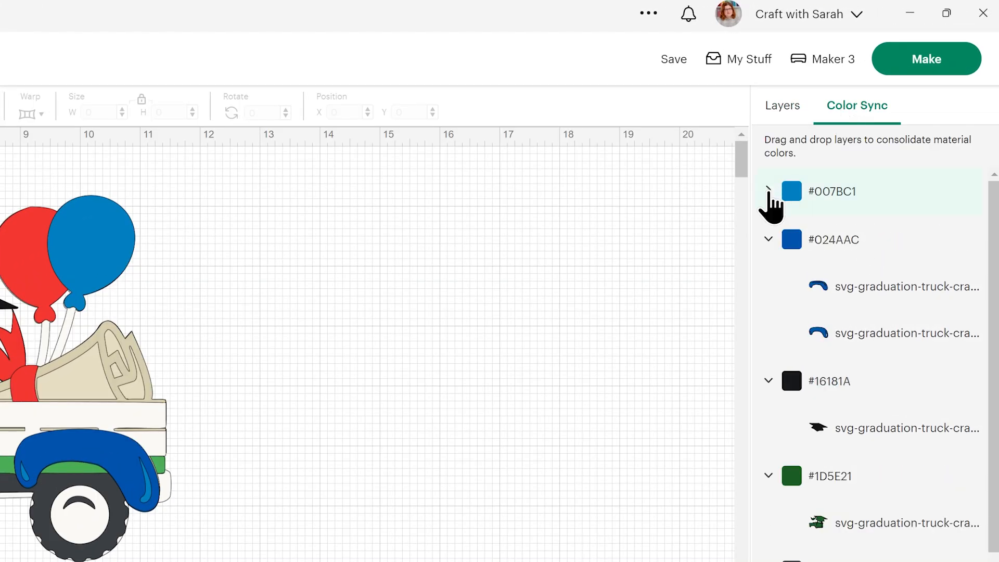
{"action": "left_click", "coordinate": [769, 239]}
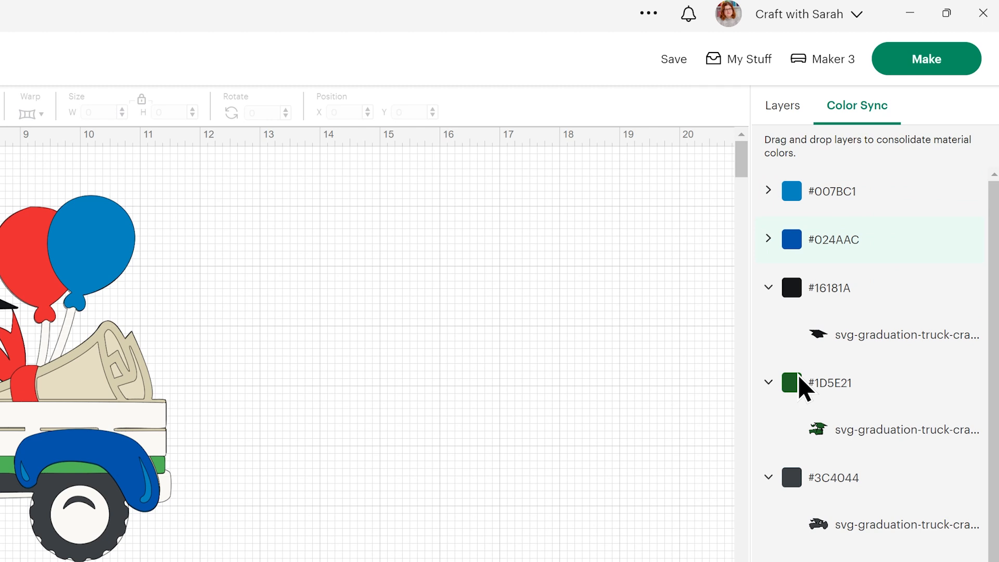
{"action": "left_click_drag", "start_coordinate": [817, 243], "coordinate": [903, 351]}
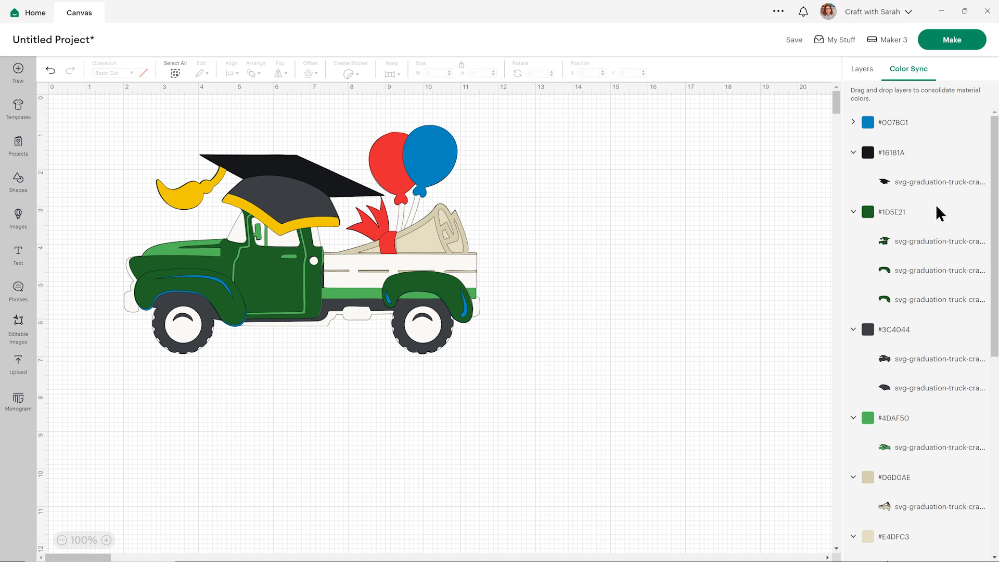
{"action": "left_click_drag", "start_coordinate": [879, 120], "coordinate": [914, 396]}
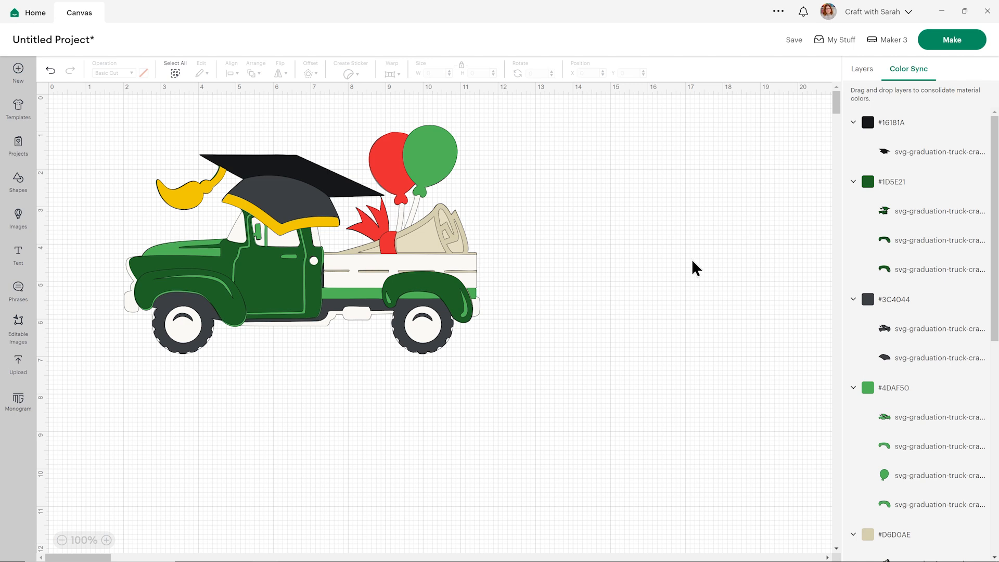
- Recolour the red balloon layer with the truck body's dark green
{"action": "left_click", "coordinate": [859, 72]}
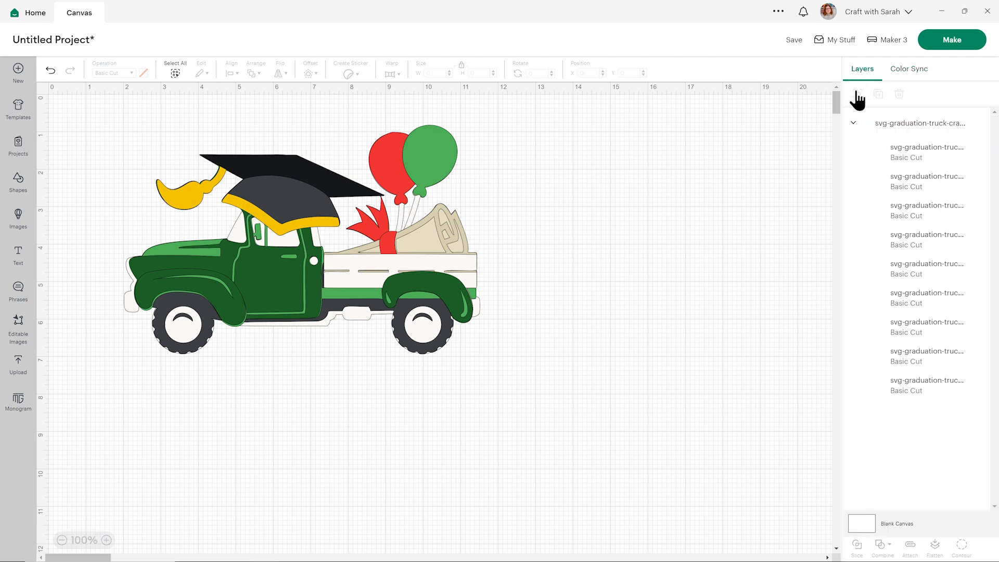
{"action": "left_click", "coordinate": [910, 385]}
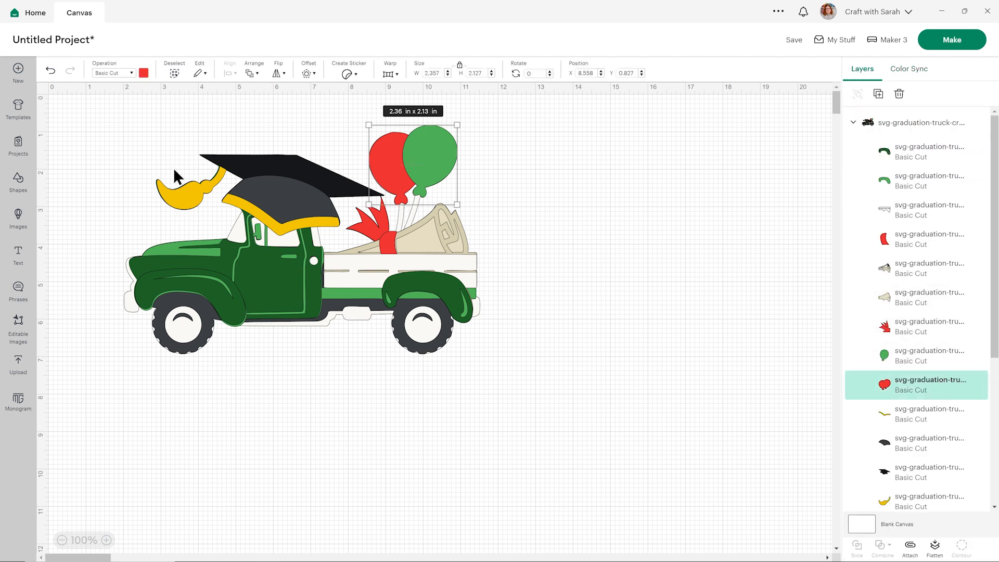
{"action": "left_click", "coordinate": [143, 72]}
{"action": "left_click", "coordinate": [194, 117]}
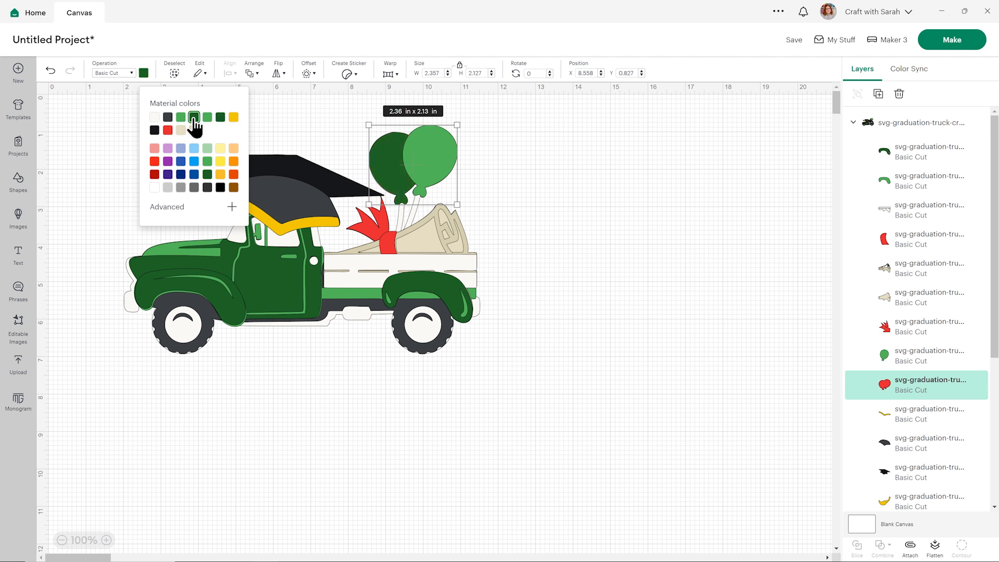
- Recolour both red ribbon layers on the diploma scroll dark green and deselect the design
{"action": "left_click", "coordinate": [916, 330]}
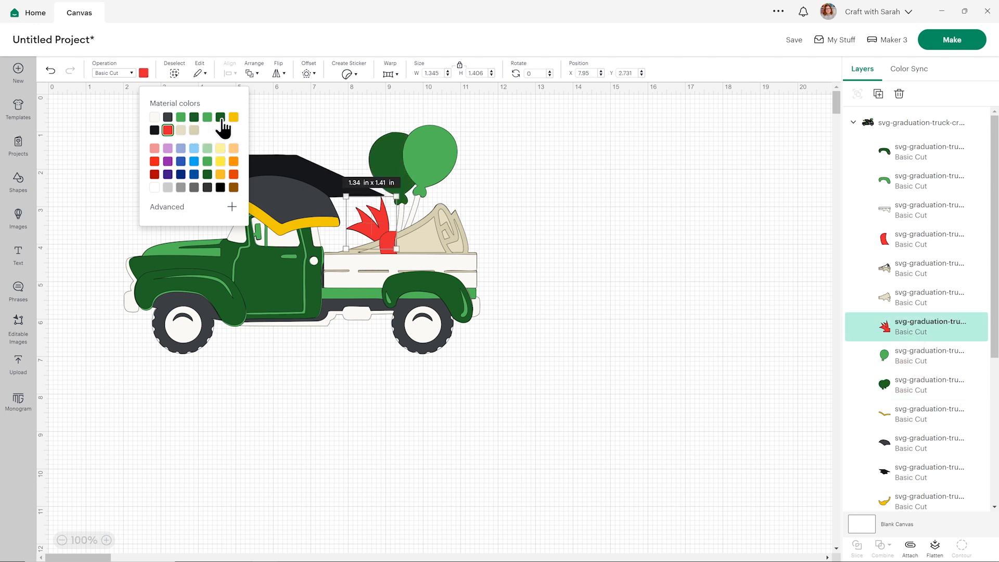
{"action": "left_click", "coordinate": [220, 117]}
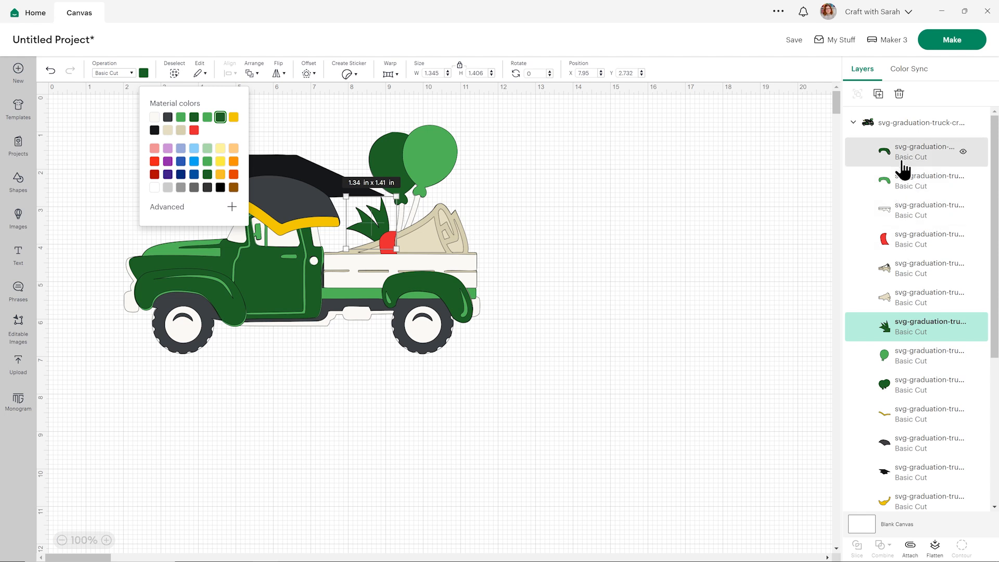
{"action": "left_click", "coordinate": [913, 238]}
{"action": "left_click", "coordinate": [220, 118]}
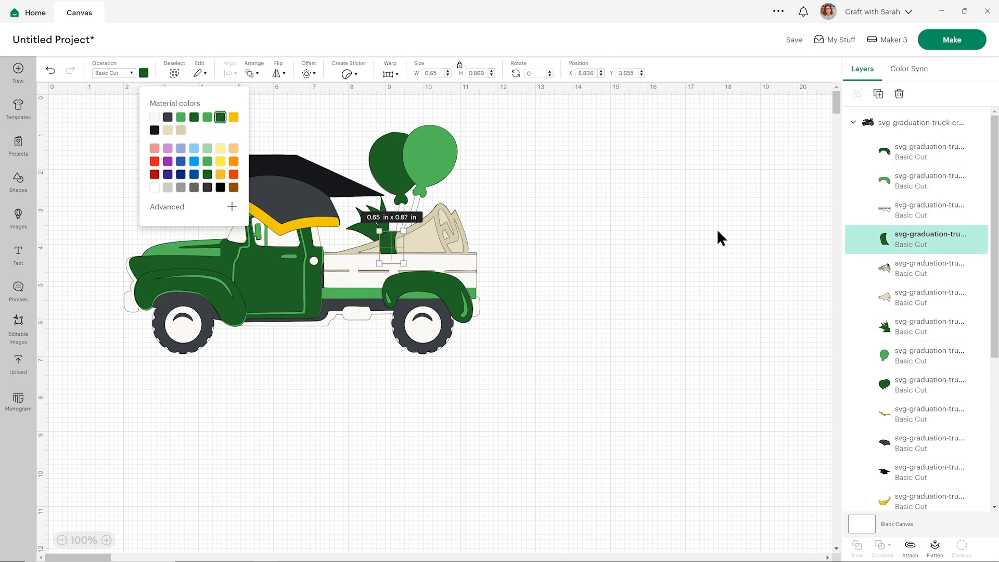
{"action": "left_click", "coordinate": [717, 230]}
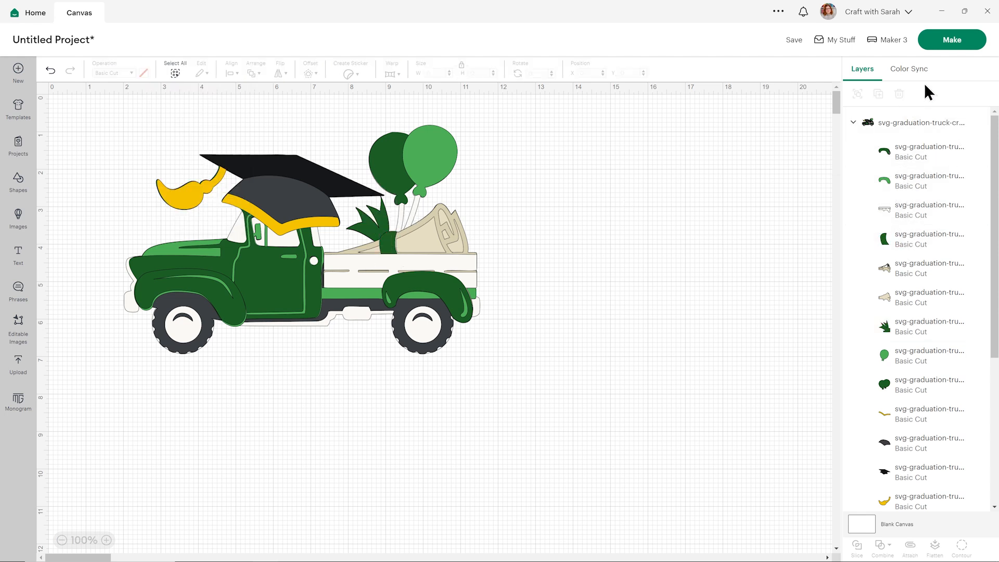
- Review the design's material colours in Color Sync and recolour both off-white wheel hub layers light grey
{"action": "left_click", "coordinate": [911, 69]}
{"action": "scroll", "coordinate": [942, 228], "scroll_direction": "down", "scroll_amount": 3}
{"action": "scroll", "coordinate": [940, 229], "scroll_direction": "down", "scroll_amount": 5}
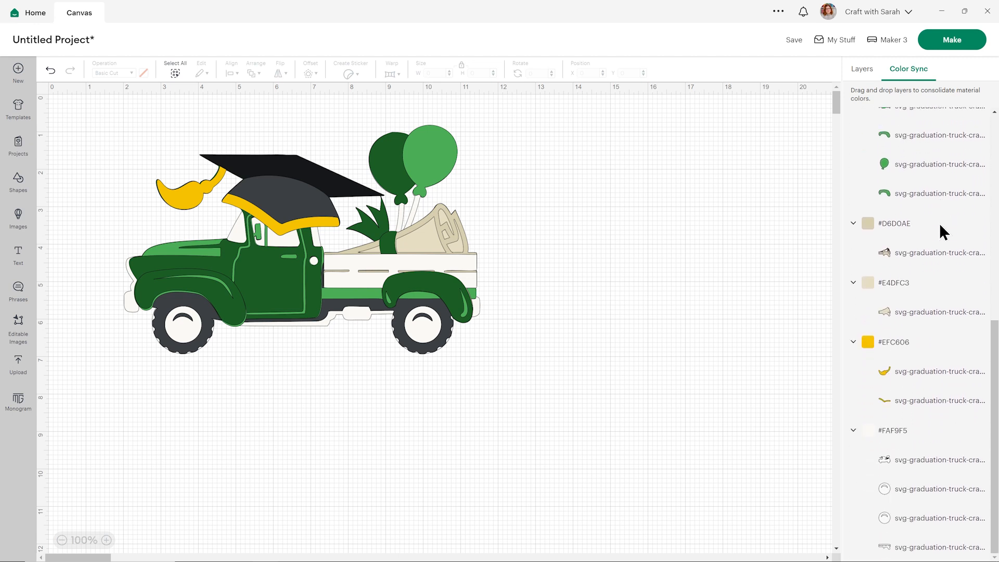
{"action": "scroll", "coordinate": [942, 229], "scroll_direction": "up", "scroll_amount": 6}
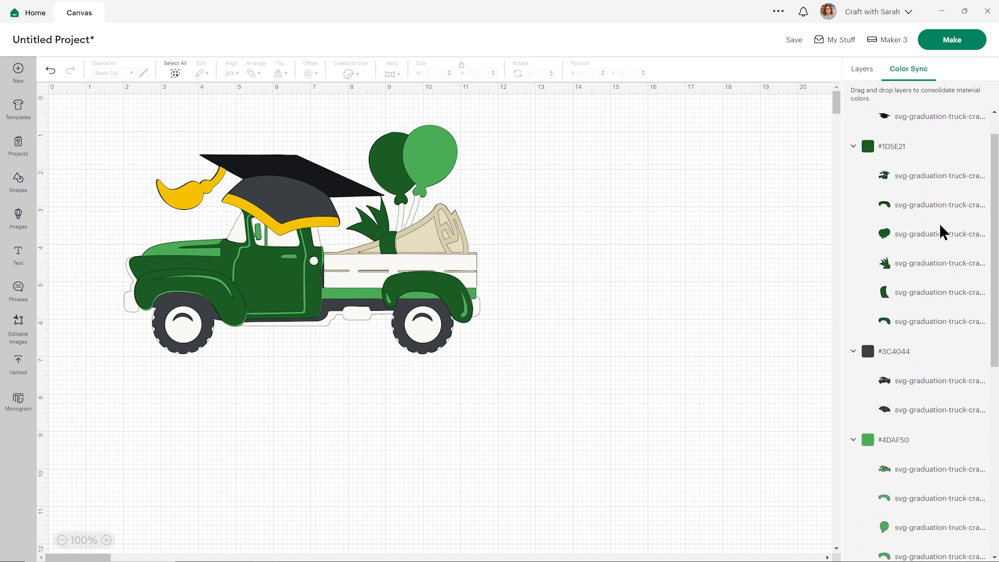
{"action": "left_click", "coordinate": [862, 68]}
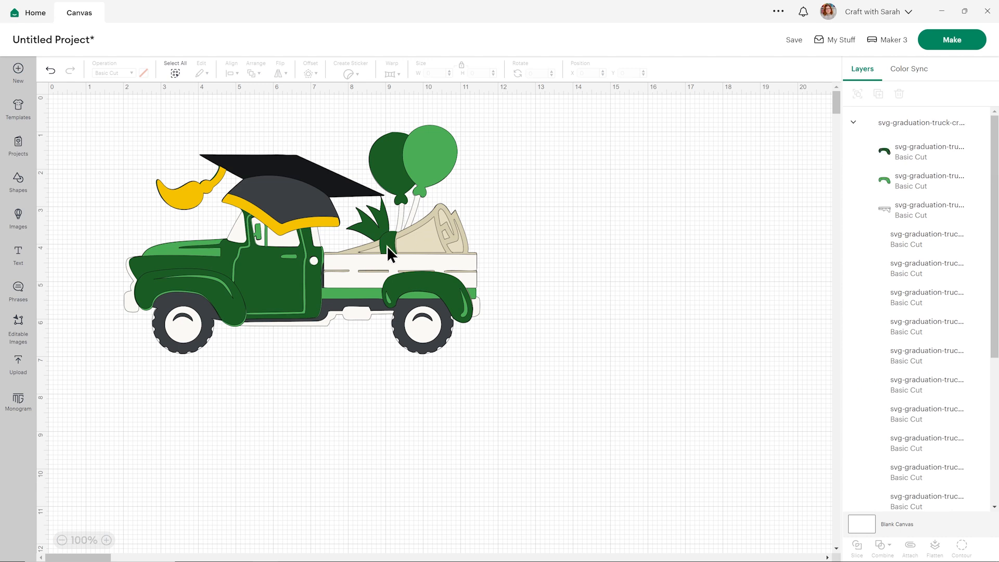
{"action": "scroll", "coordinate": [948, 385], "scroll_direction": "down", "scroll_amount": 5}
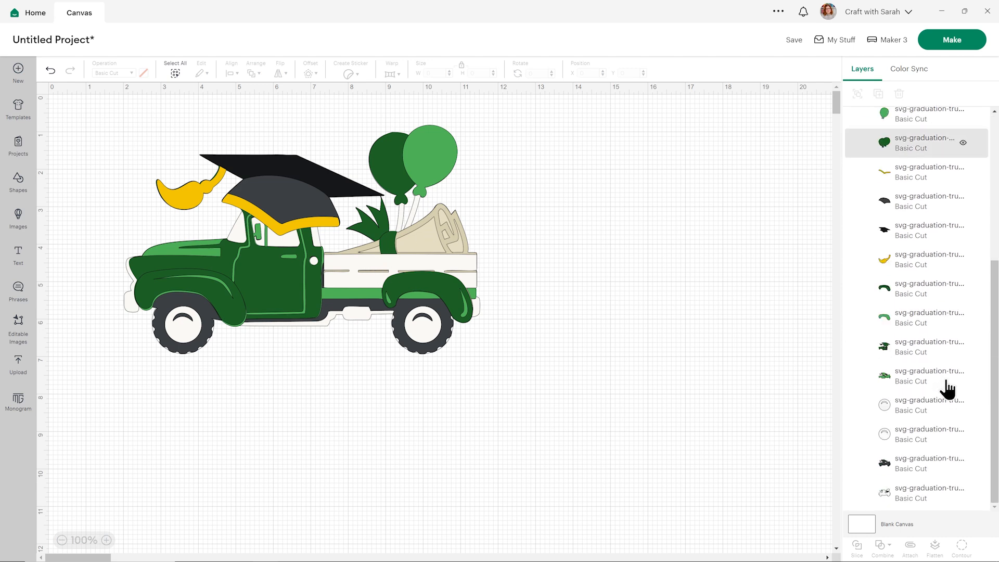
{"action": "left_click", "coordinate": [944, 398]}
{"action": "left_click", "coordinate": [144, 73]}
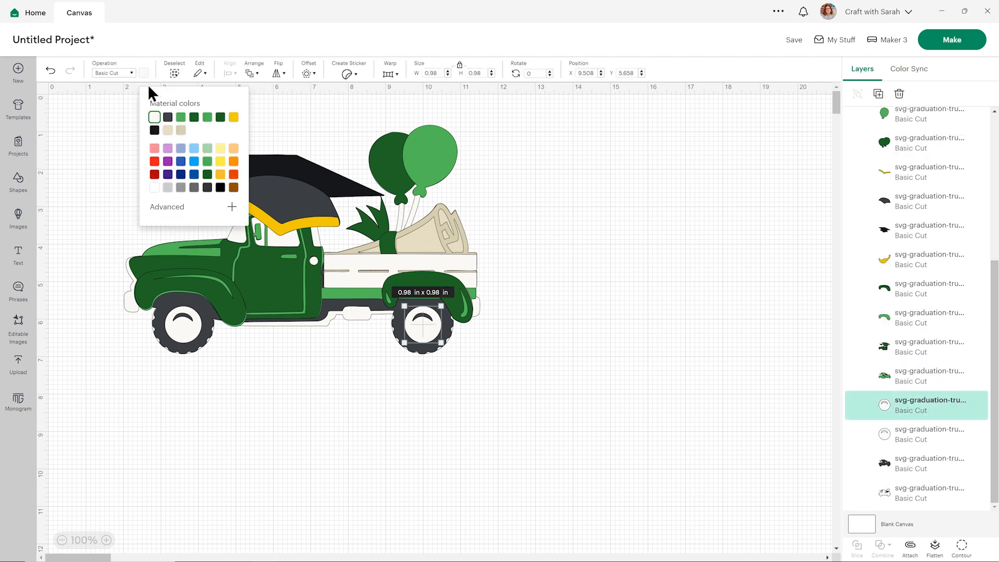
{"action": "left_click", "coordinate": [167, 188]}
{"action": "left_click", "coordinate": [864, 440]}
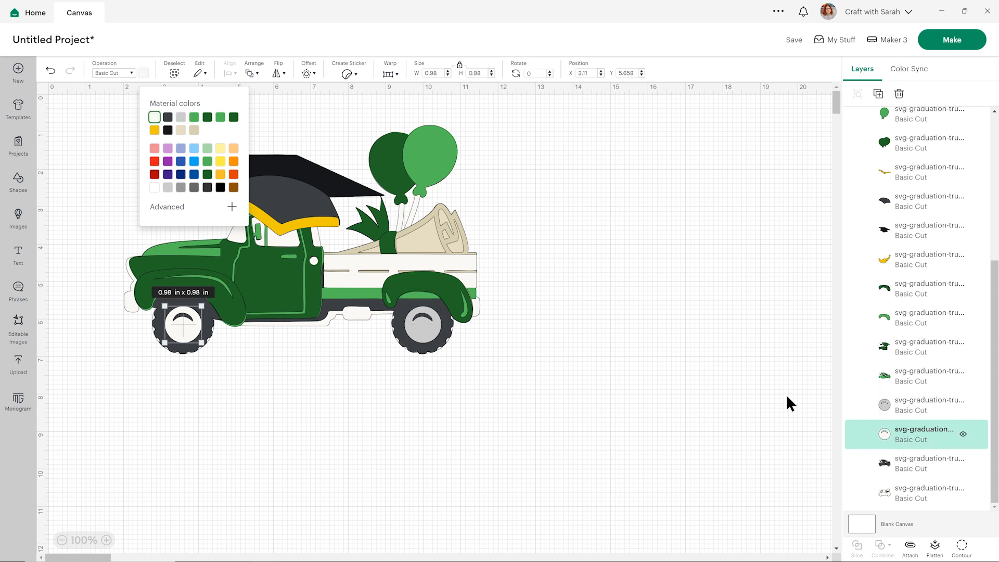
{"action": "left_click", "coordinate": [181, 117]}
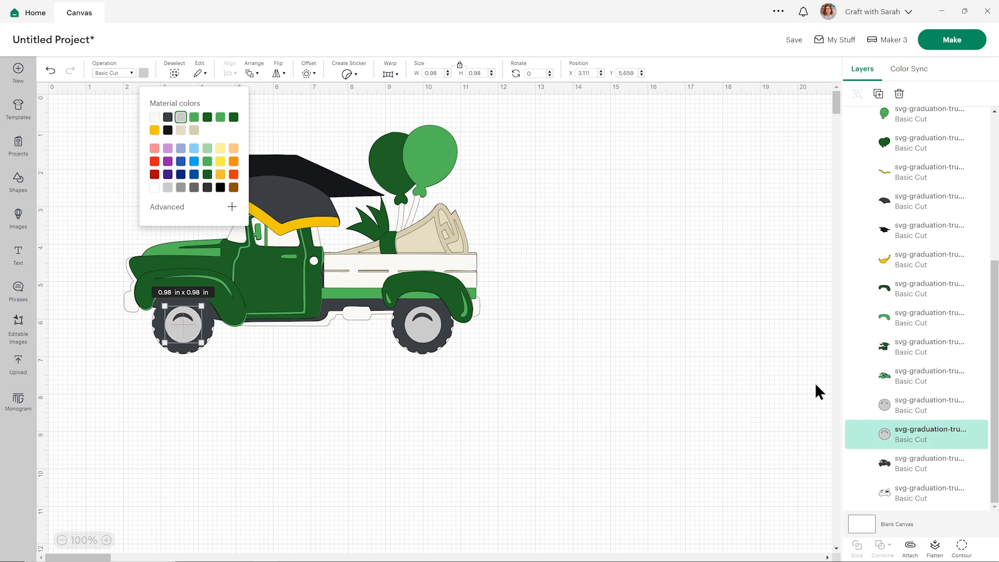
- Recolour the off-white full-truck base layer light grey and deselect the design
{"action": "left_click", "coordinate": [891, 489]}
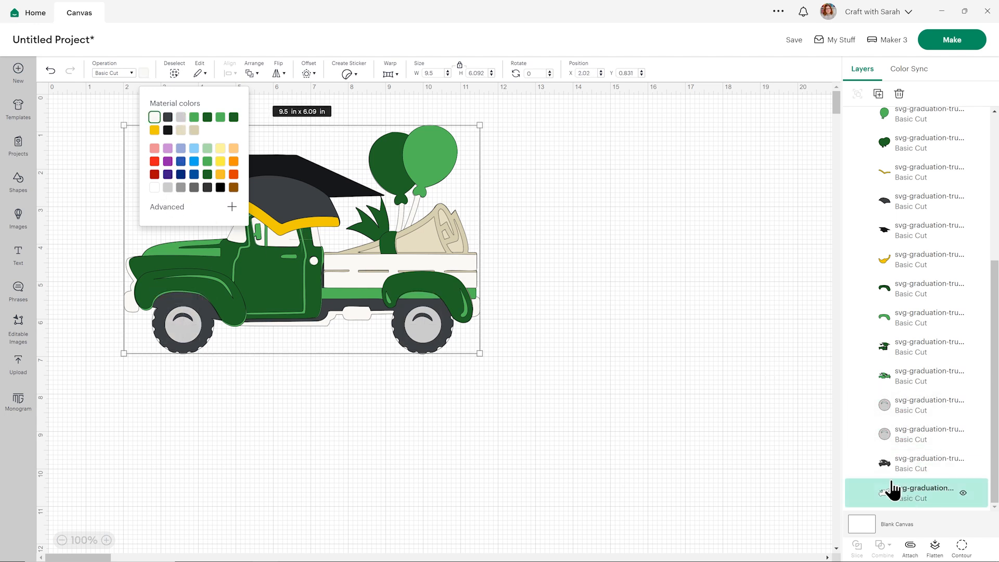
{"action": "left_click", "coordinate": [180, 119]}
{"action": "left_click", "coordinate": [628, 215]}
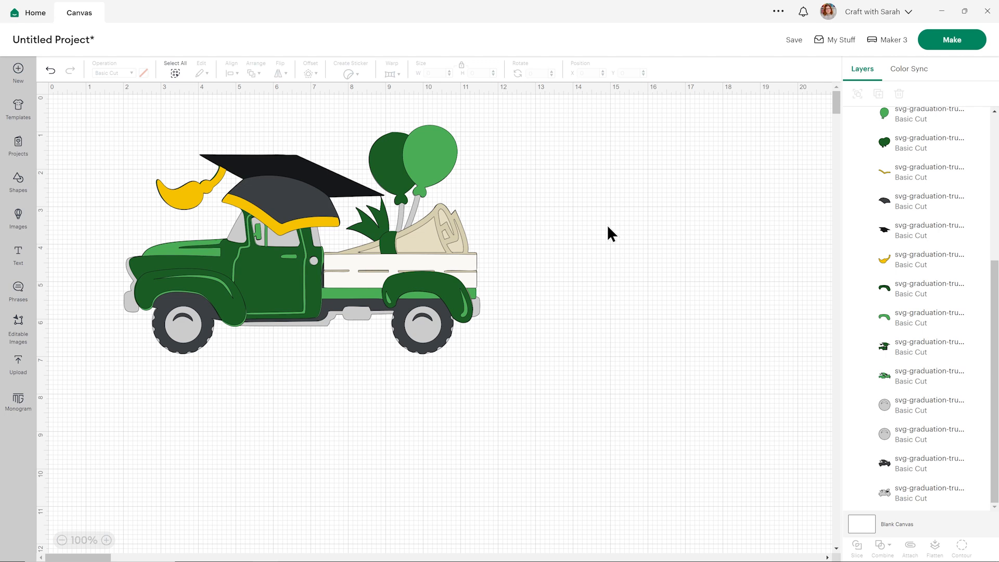
- Delete the entire recoloured truck design and add the original uploaded graduation truck to the canvas again
{"action": "left_click_drag", "start_coordinate": [73, 109], "coordinate": [559, 380]}
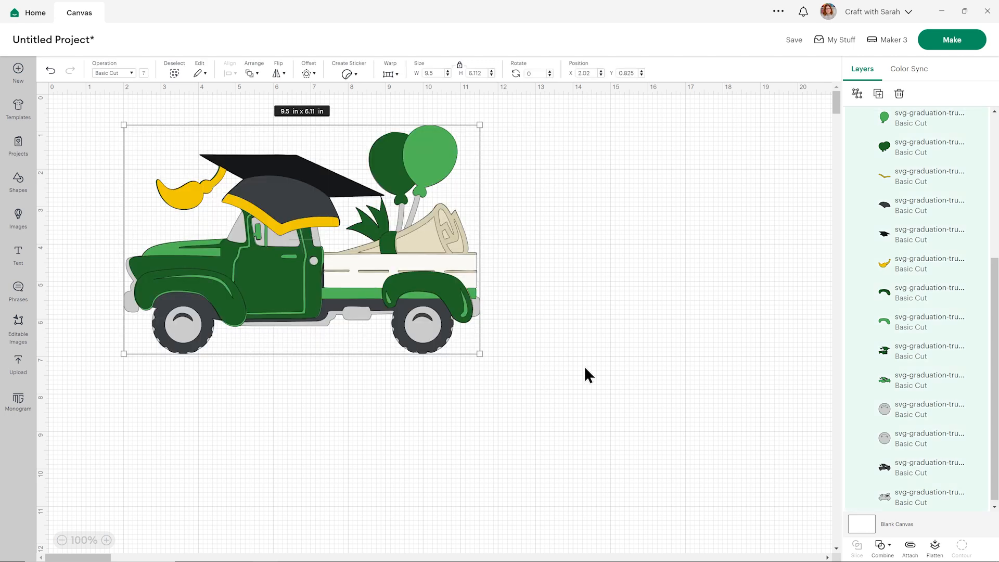
{"action": "key", "text": "Delete"}
{"action": "left_click", "coordinate": [19, 366]}
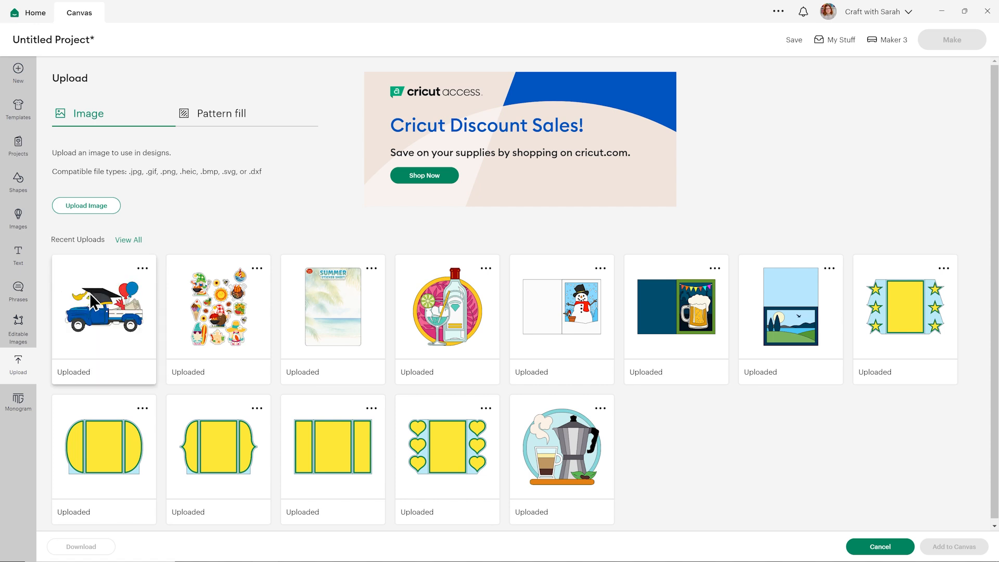
{"action": "left_click", "coordinate": [89, 293]}
{"action": "left_click", "coordinate": [954, 547]}
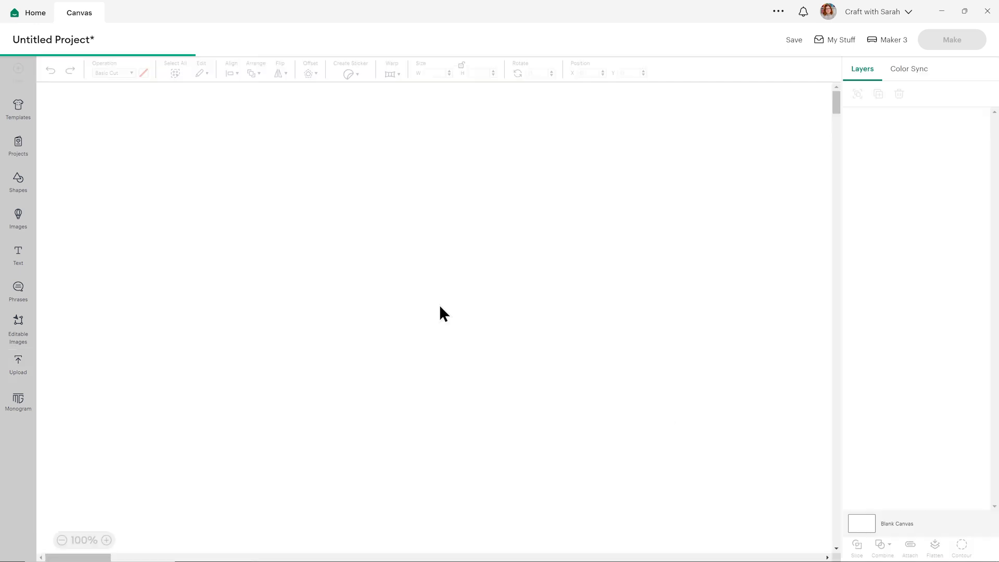
- Set the graduation truck's width to 9.5 in and reposition it near the canvas's upper-left corner
{"action": "left_click", "coordinate": [432, 73]}
{"action": "type", "text": "9.5"}
{"action": "key", "text": "Return"}
{"action": "left_click_drag", "start_coordinate": [367, 180], "coordinate": [389, 179]}
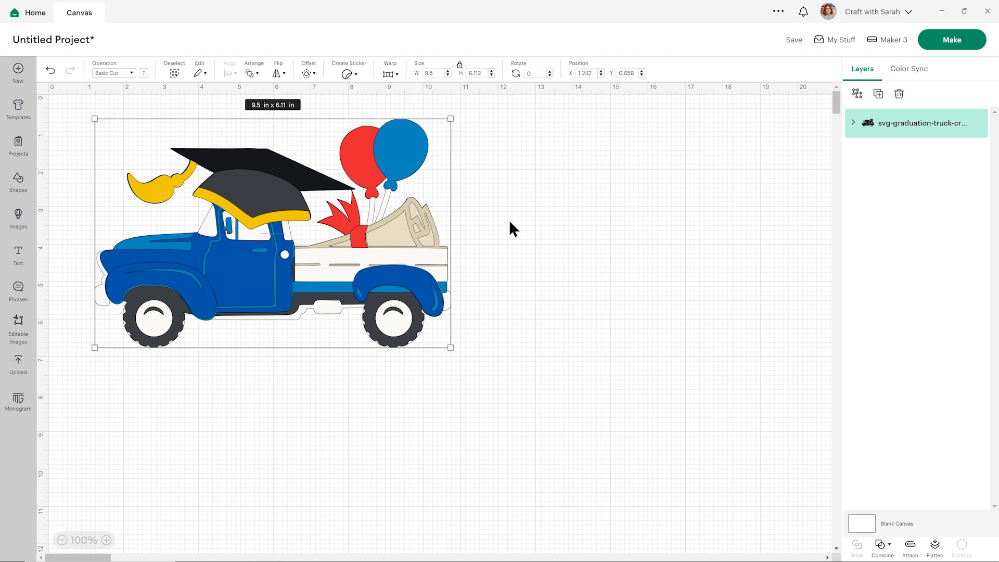
- Proceed to mat preparation without saving the project and set the first mat's material size to 8.3 in x 11.7 in (A4)
{"action": "left_click", "coordinate": [950, 40]}
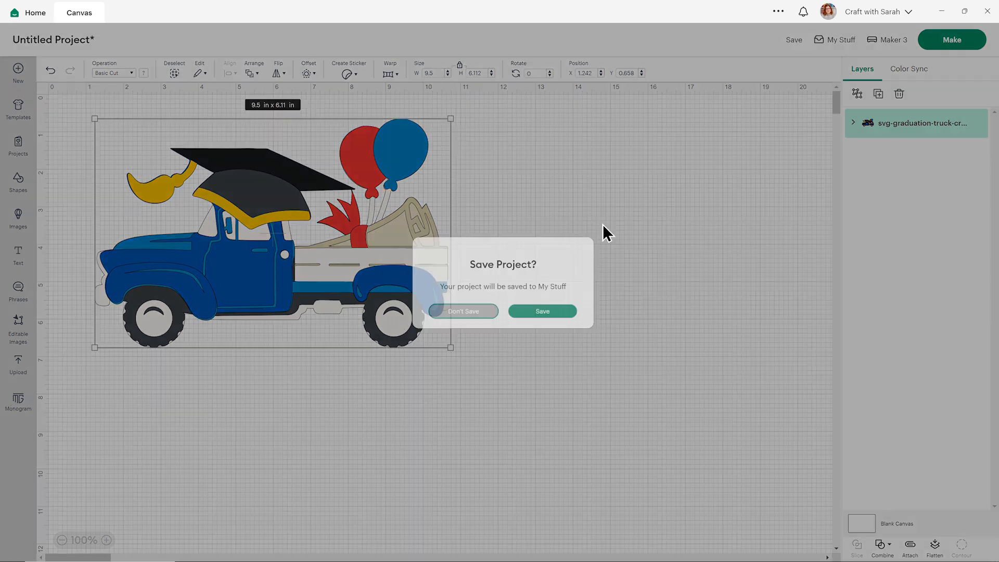
{"action": "left_click", "coordinate": [460, 325]}
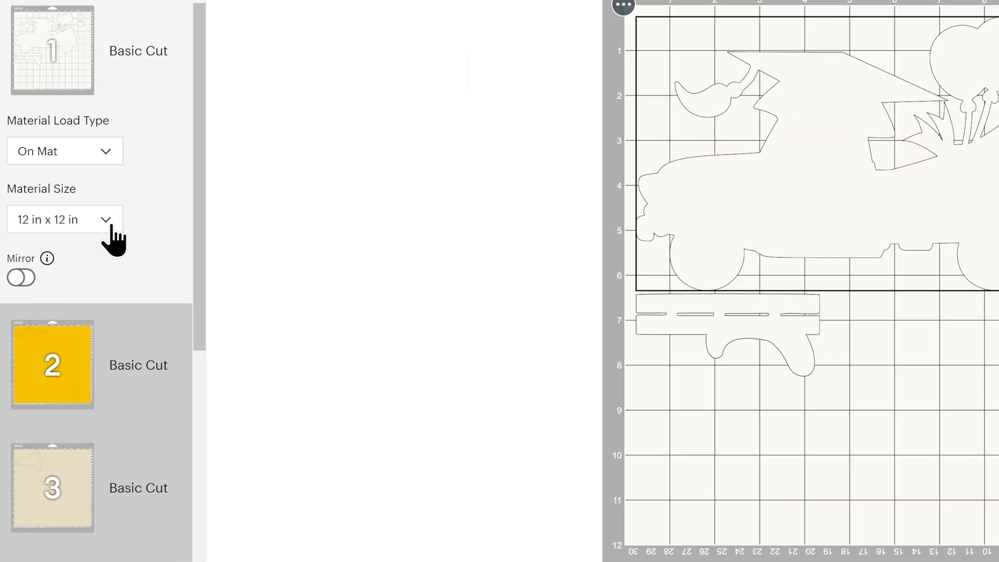
{"action": "left_click", "coordinate": [106, 221]}
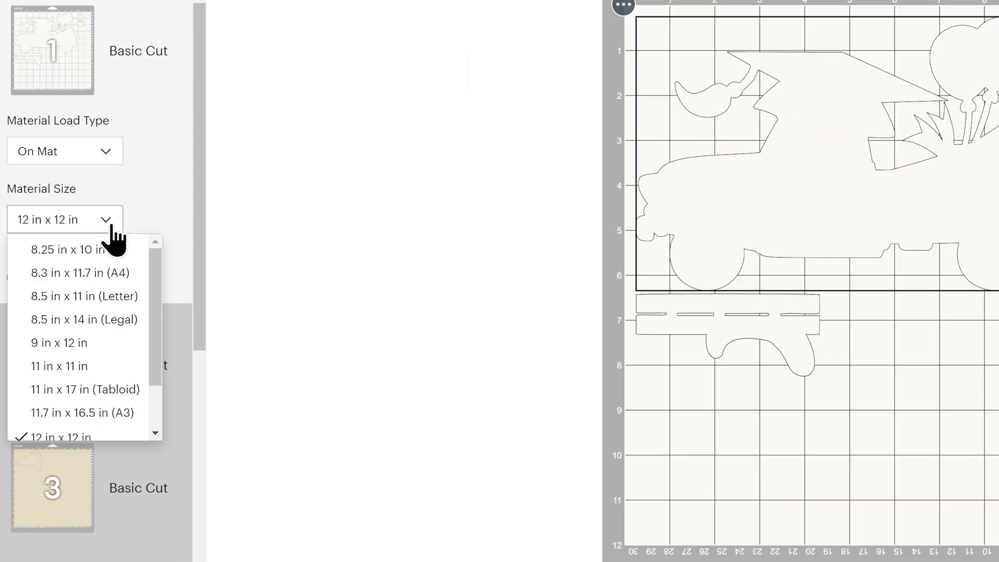
{"action": "left_click", "coordinate": [118, 274]}
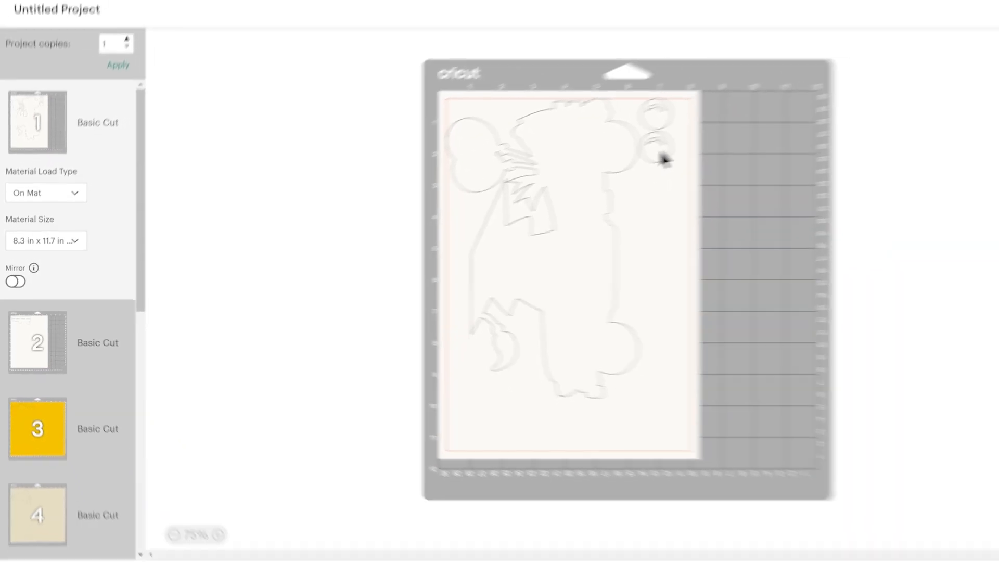
- Move the two wheel hub pieces on mat 1 into the free gaps above and below the balloons
{"action": "left_click_drag", "start_coordinate": [935, 85], "coordinate": [777, 89]}
{"action": "left_click_drag", "start_coordinate": [486, 163], "coordinate": [449, 130]}
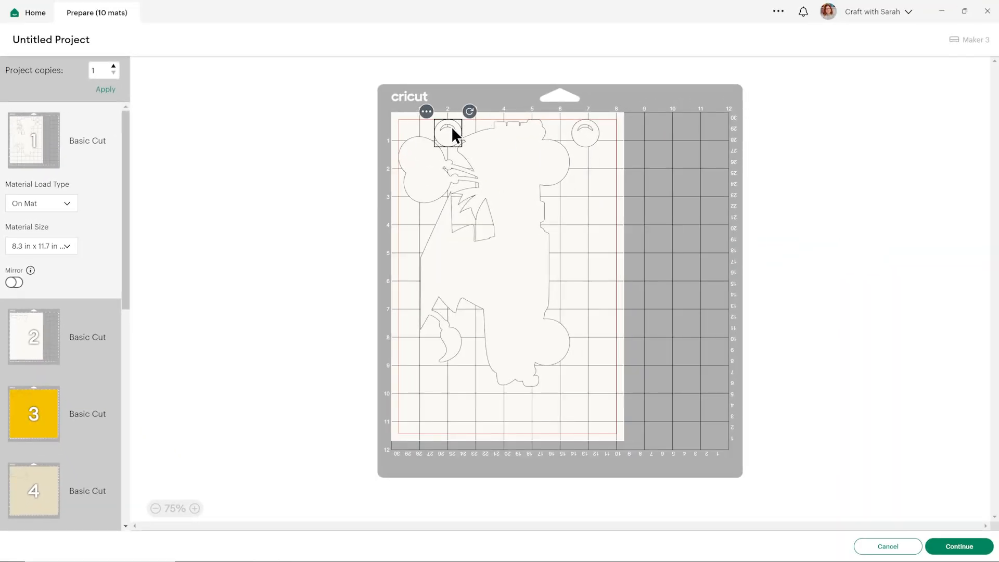
{"action": "left_click_drag", "start_coordinate": [597, 145], "coordinate": [409, 219]}
{"action": "left_click", "coordinate": [552, 259]}
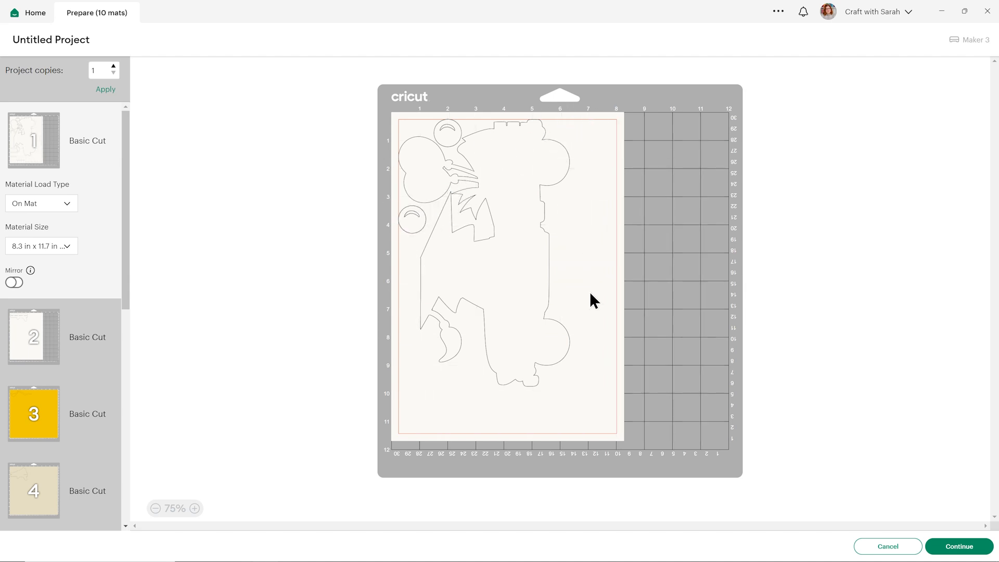
- Move the off-white truck bed piece from mat 2 onto mat 1
{"action": "left_click", "coordinate": [57, 336]}
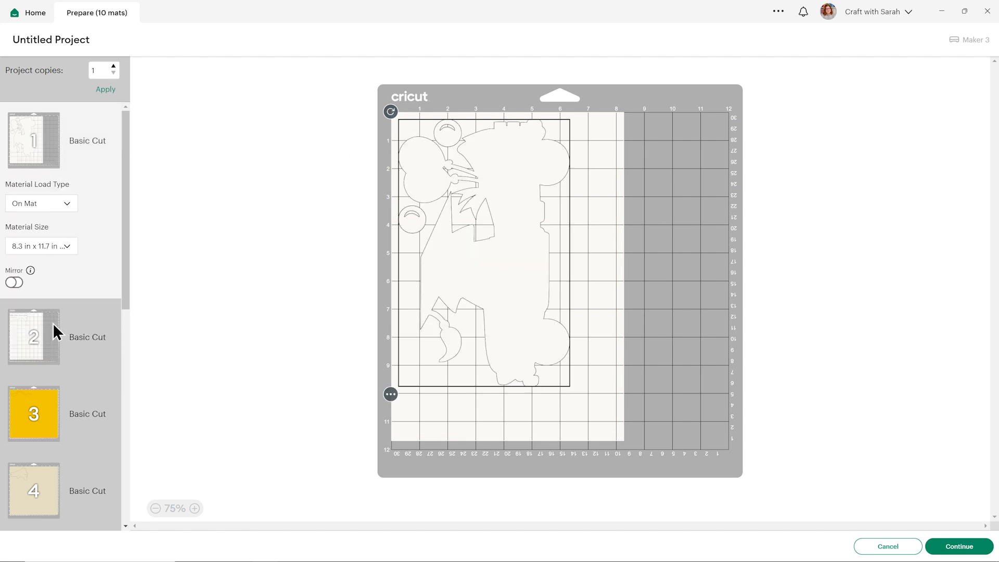
{"action": "left_click", "coordinate": [55, 328]}
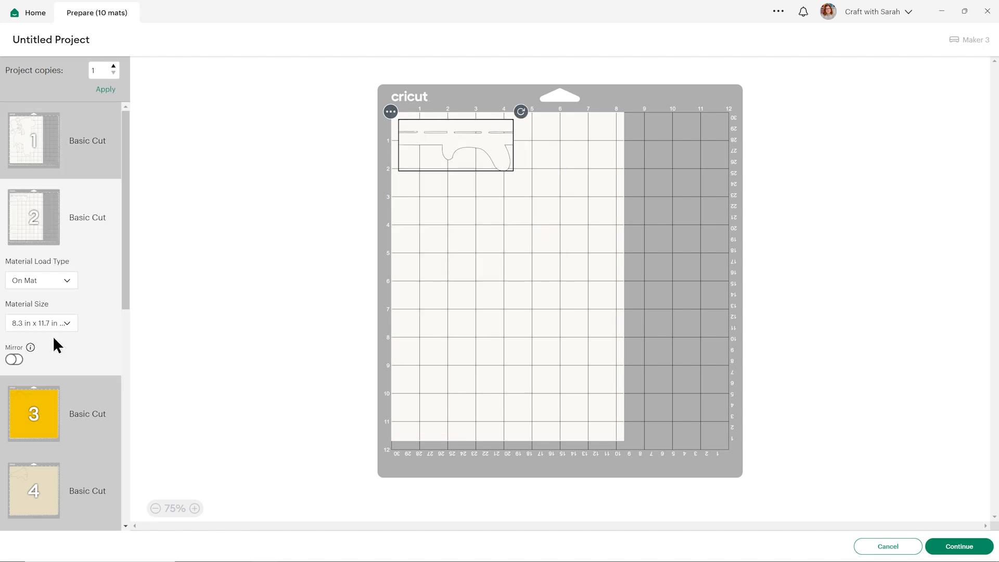
{"action": "left_click", "coordinate": [390, 112]}
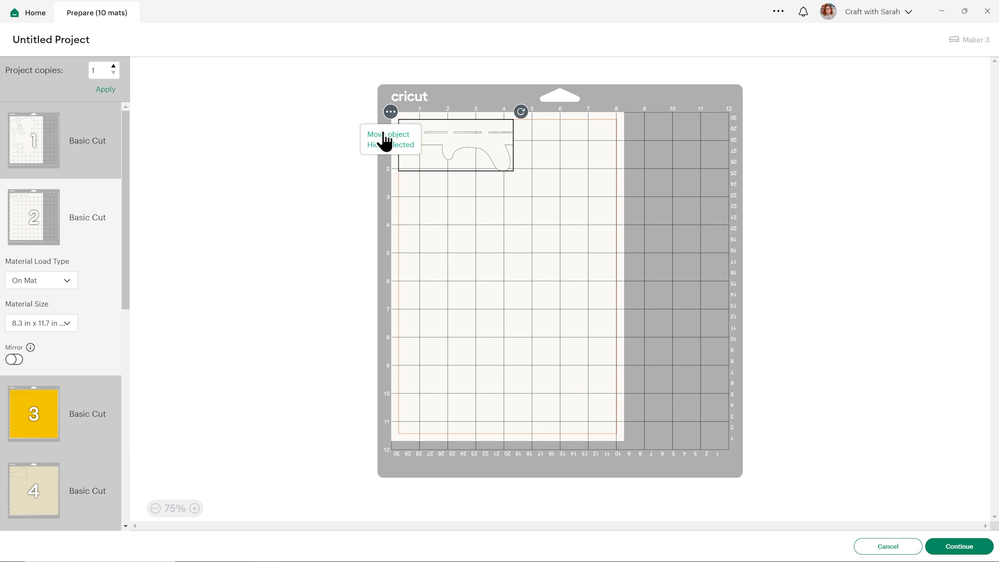
{"action": "left_click", "coordinate": [383, 137]}
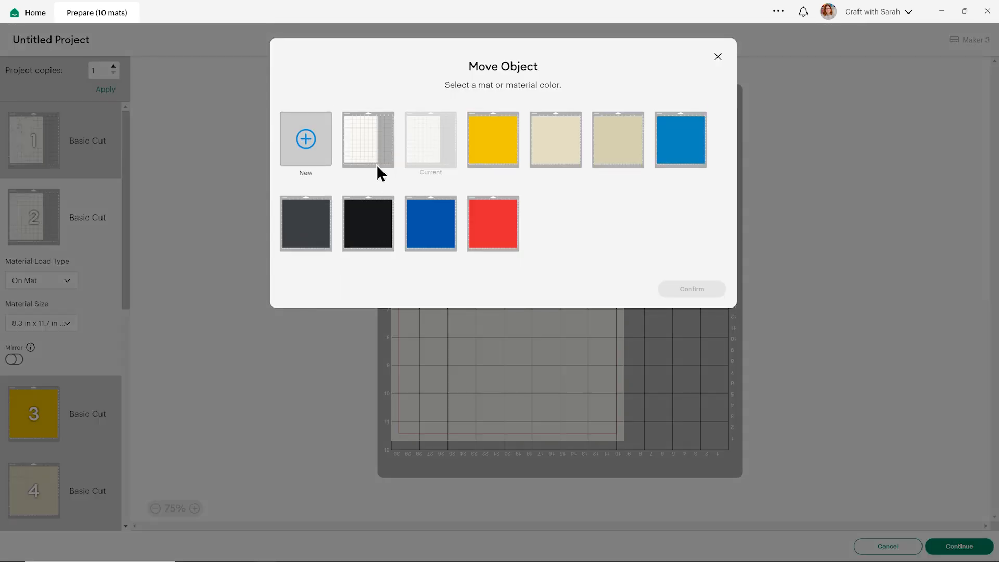
{"action": "left_click", "coordinate": [377, 164]}
{"action": "left_click", "coordinate": [695, 291]}
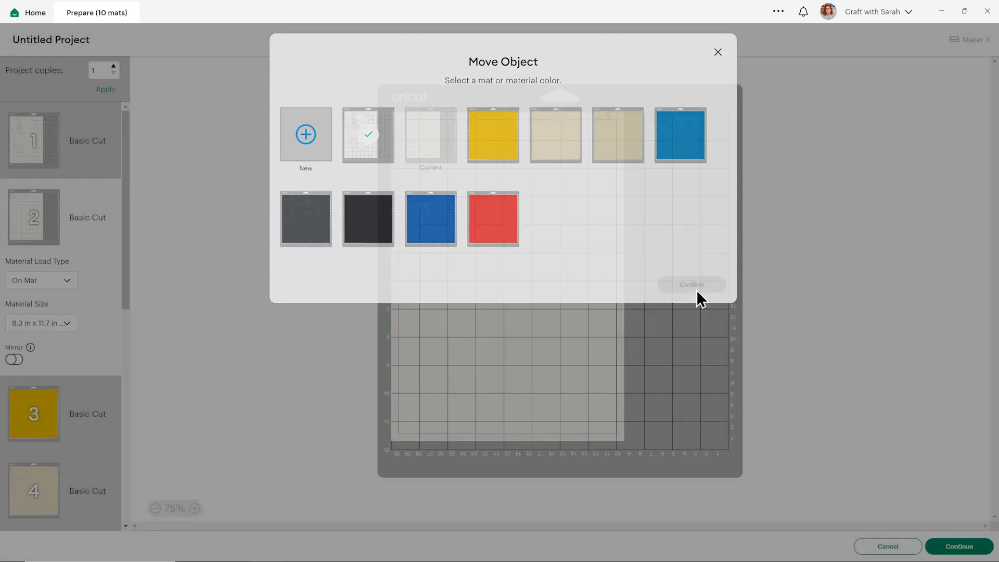
- Rotate the truck bed piece upright and fit it into mat 1's upper-right corner beside the truck base
{"action": "left_click_drag", "start_coordinate": [489, 156], "coordinate": [616, 421]}
{"action": "left_click_drag", "start_coordinate": [621, 377], "coordinate": [591, 456]}
{"action": "left_click_drag", "start_coordinate": [557, 415], "coordinate": [598, 414]}
{"action": "left_click", "coordinate": [467, 385]}
{"action": "left_click", "coordinate": [586, 299]}
{"action": "left_click_drag", "start_coordinate": [593, 359], "coordinate": [602, 156]}
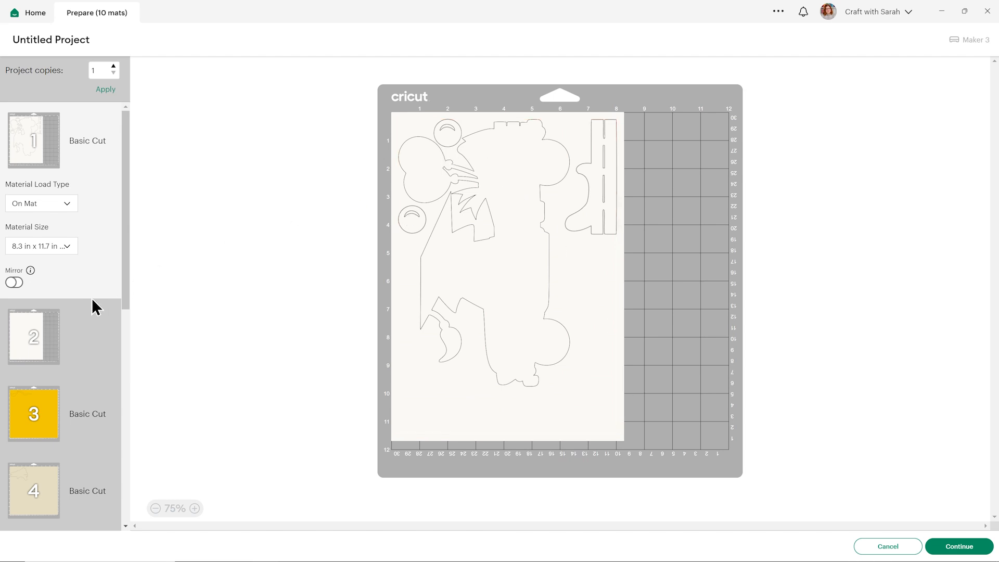
- Check mat 2 for remaining pieces and look through the coloured mats below it
{"action": "left_click", "coordinate": [49, 338]}
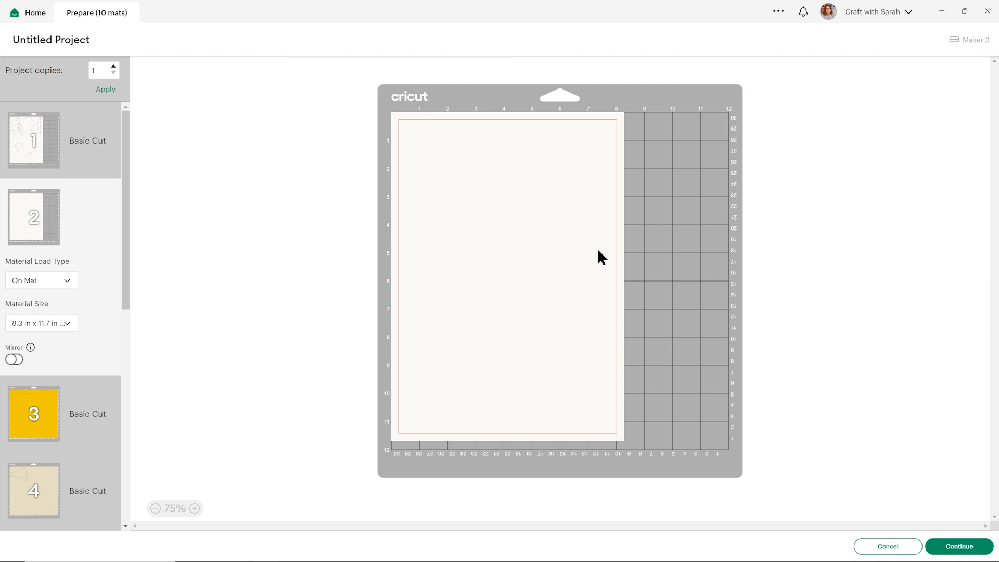
{"action": "scroll", "coordinate": [79, 218], "scroll_direction": "down", "scroll_amount": 1}
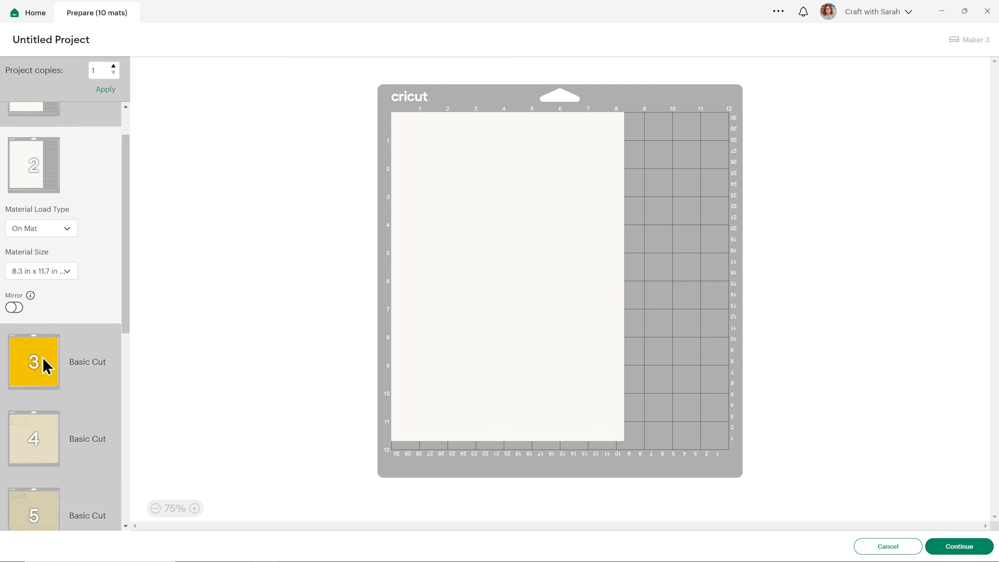